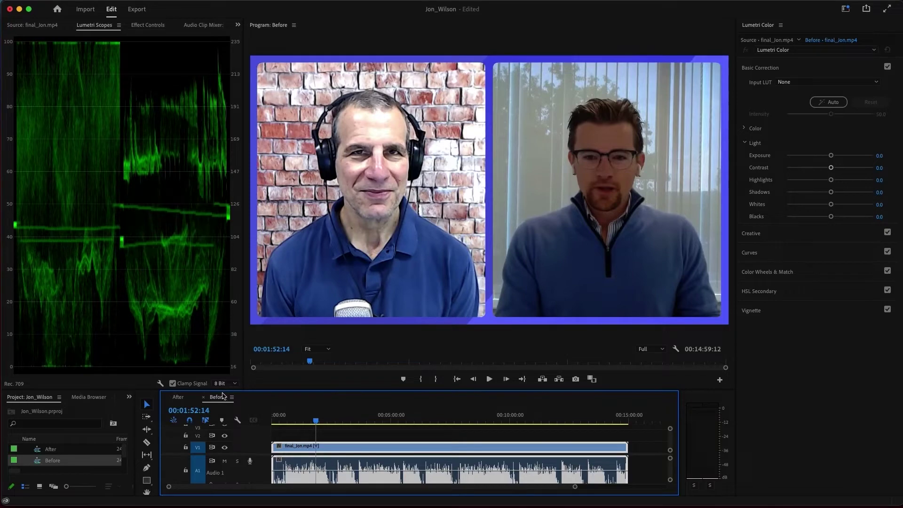
Step: Preview the corrected After sequence and switch to the Editing workspace
click(181, 398)
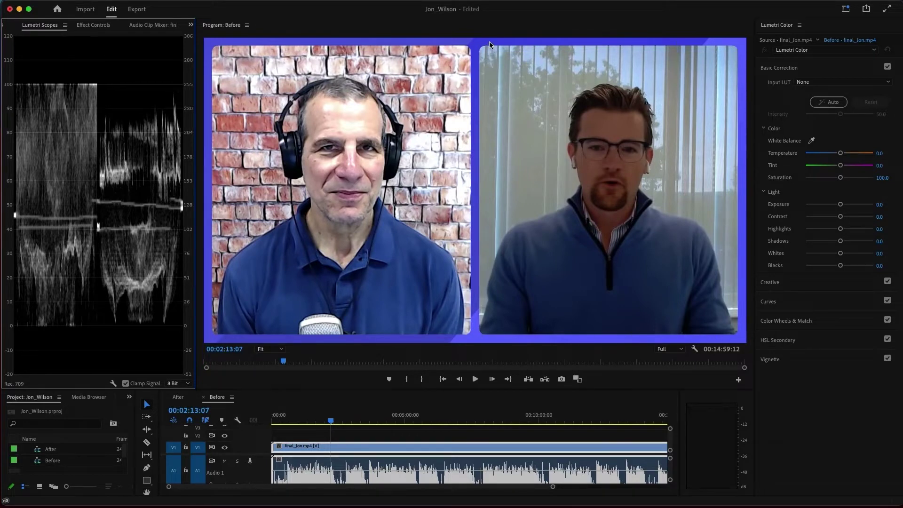
mouse_move(345, 2)
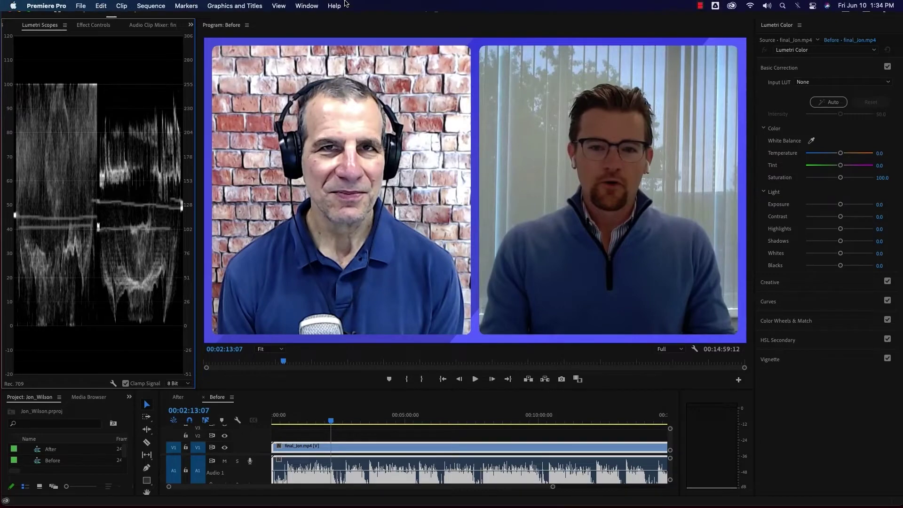
click(307, 6)
mouse_move(339, 21)
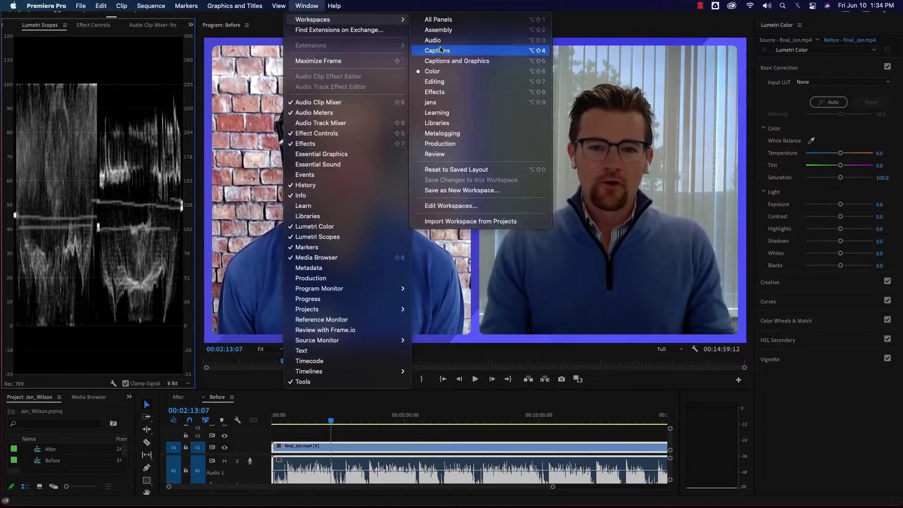
click(445, 83)
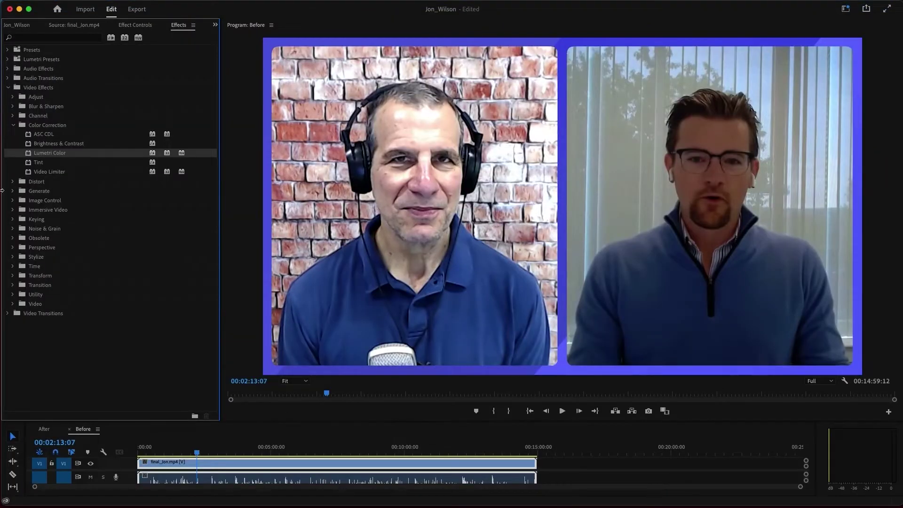
Step: Apply Lumetri Color to the interview clip and fit a rectangle mask over the right-hand guest video
drag(31, 154, 281, 464)
click(141, 28)
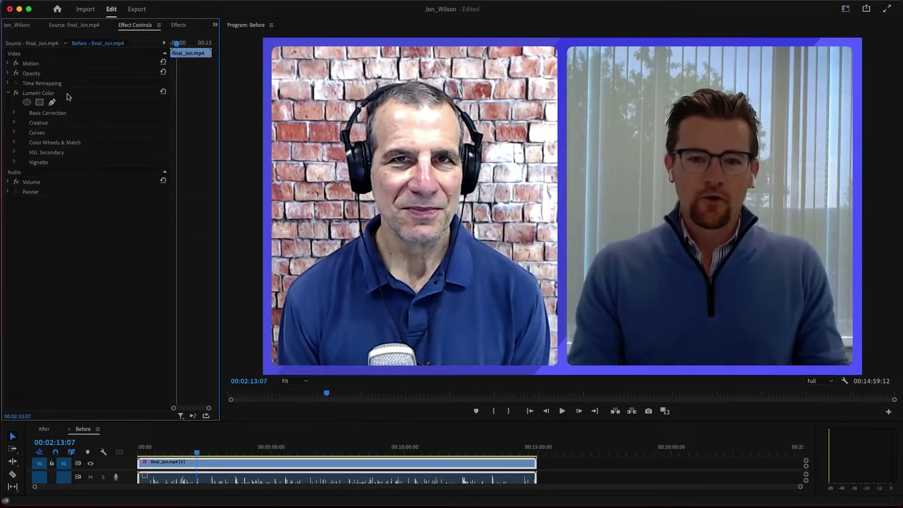
click(39, 102)
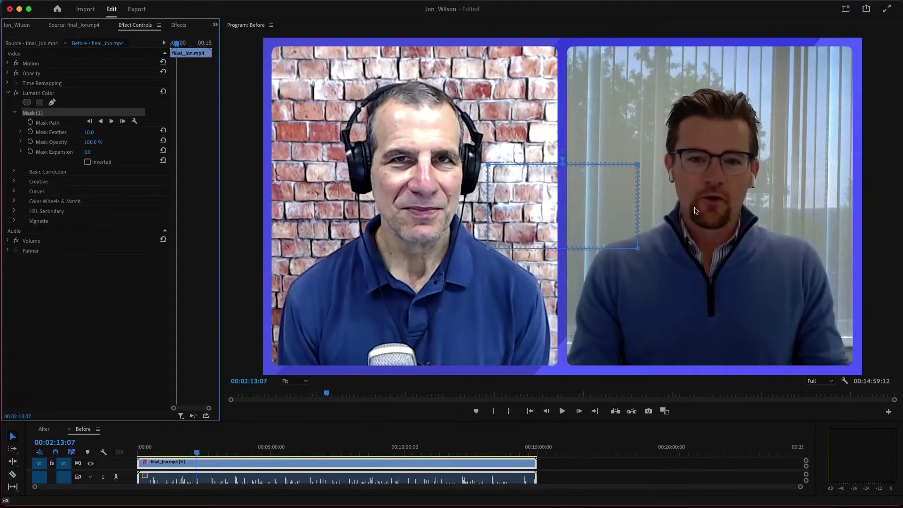
drag(579, 190, 653, 71)
drag(712, 46, 859, 45)
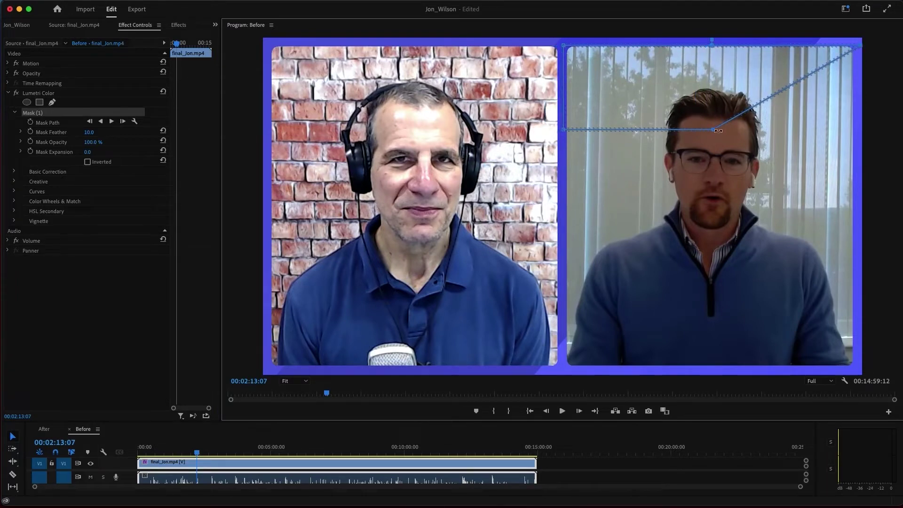
drag(714, 129, 859, 371)
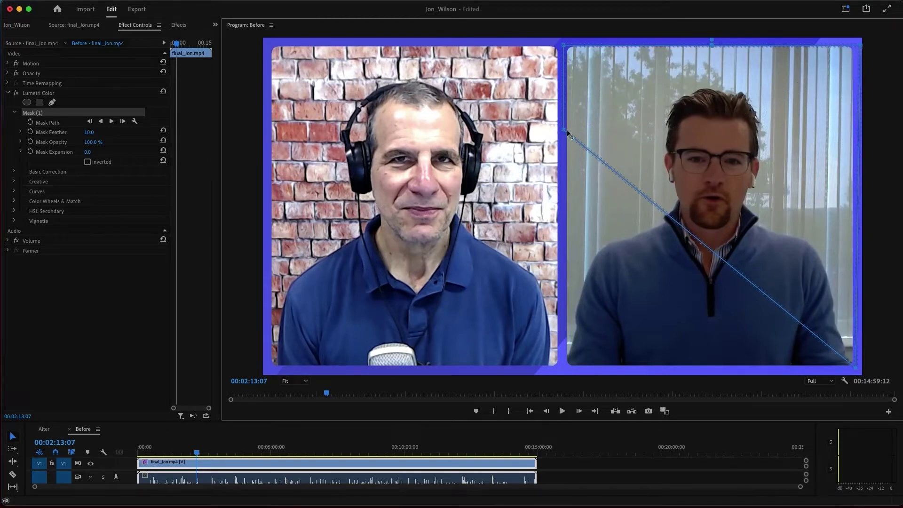
drag(566, 133, 565, 368)
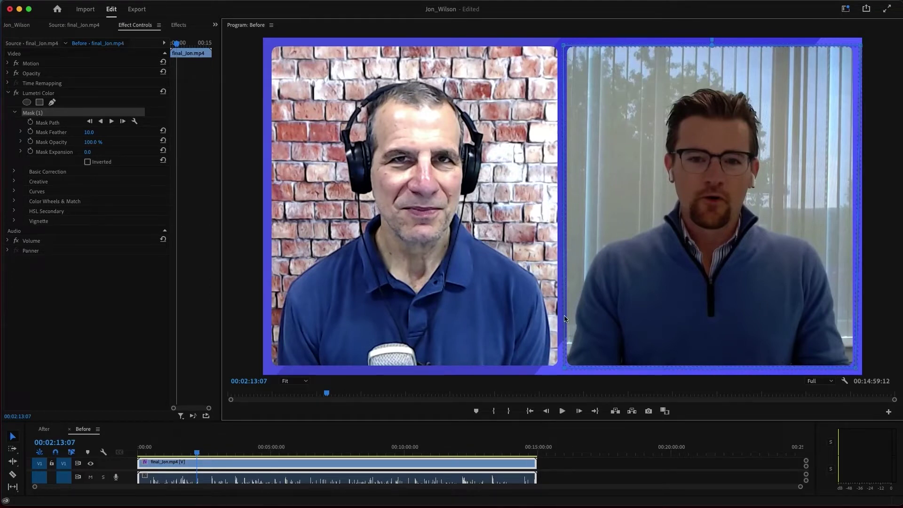
Step: Switch to the Color workspace to show the scopes and Lumetri settings
mouse_move(263, 4)
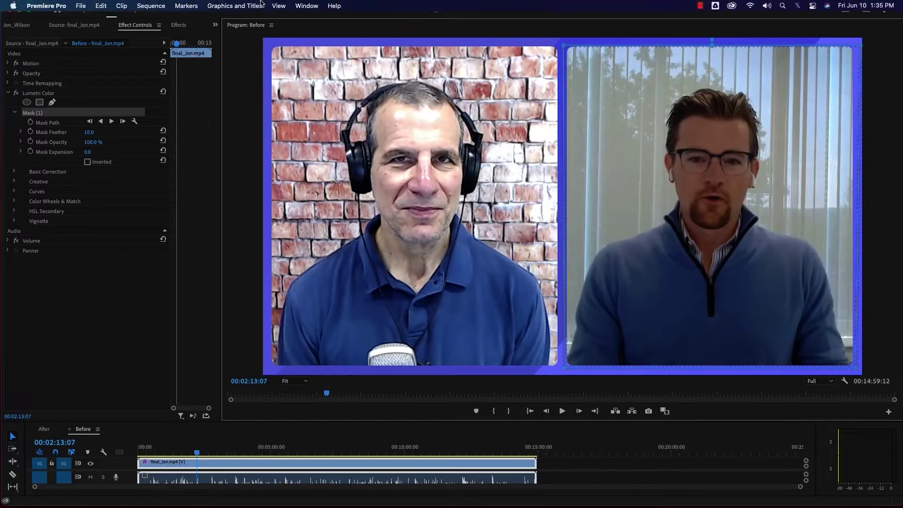
click(308, 6)
mouse_move(312, 19)
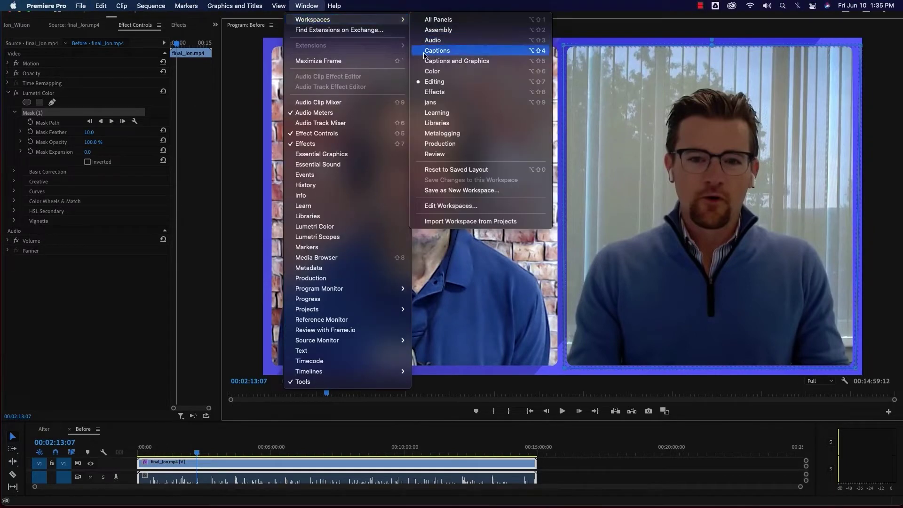
click(429, 71)
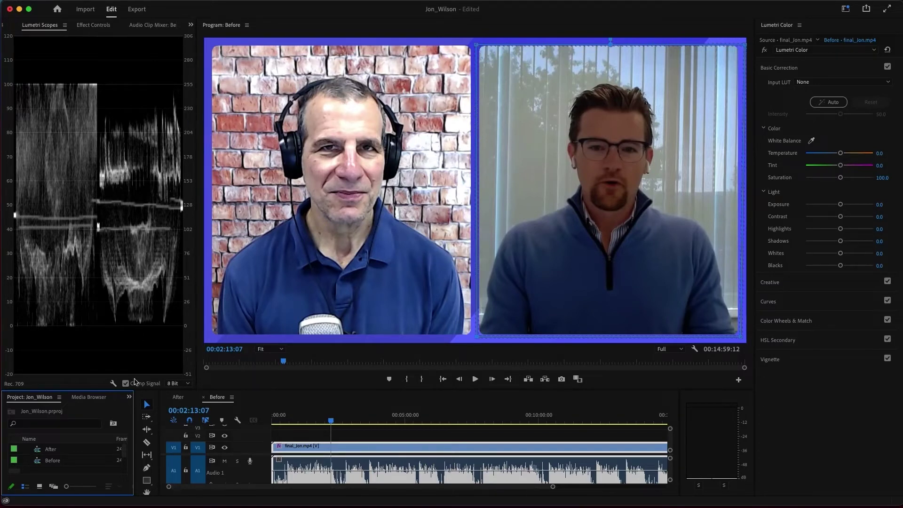
Step: Check the Lumetri Scopes display options and close them without changes
click(113, 383)
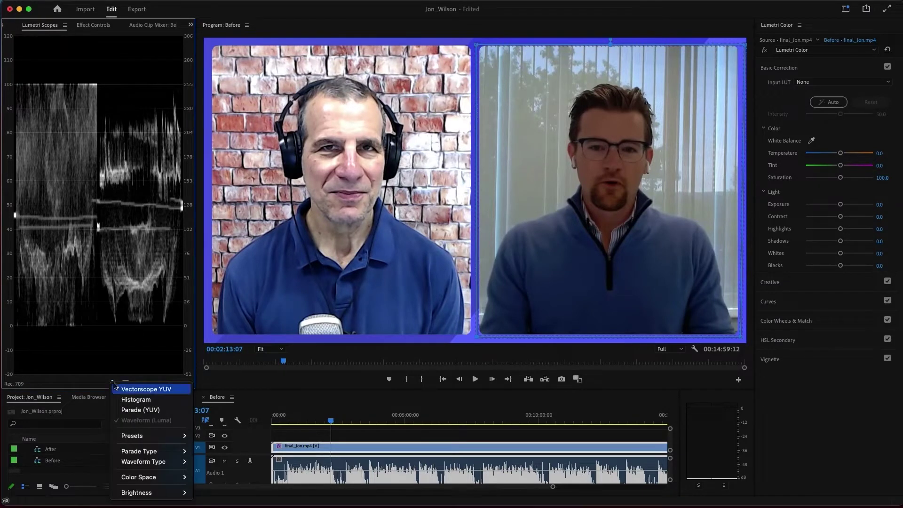
mouse_move(143, 467)
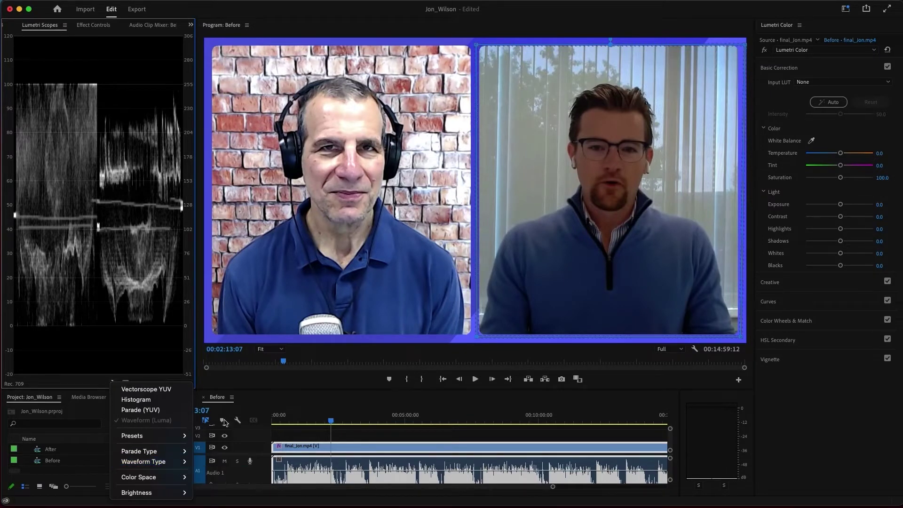
click(250, 383)
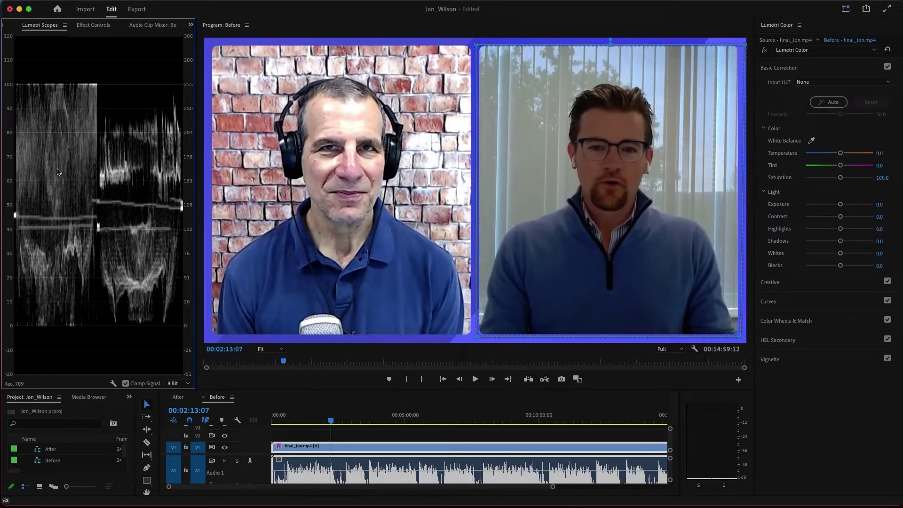
Step: Move the playhead to 00:02:25:22 and play the interview from there
click(334, 421)
drag(334, 422, 333, 422)
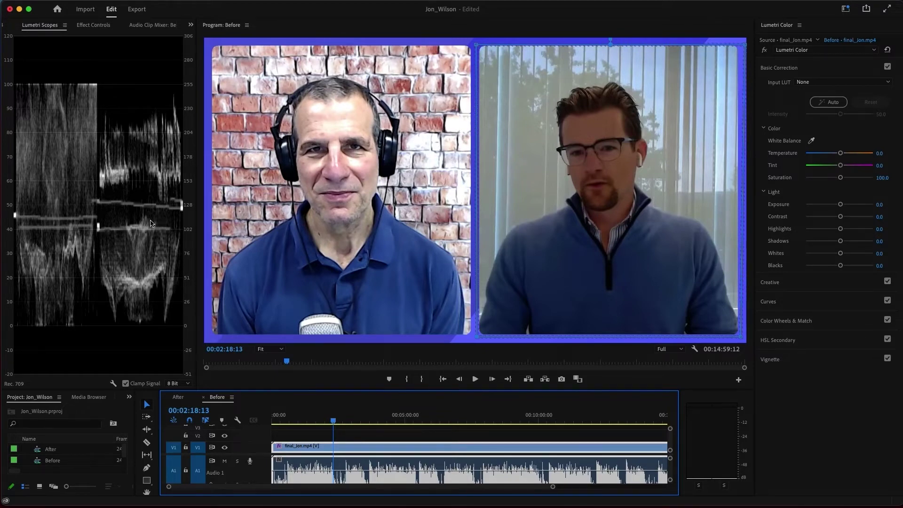
click(335, 421)
key(space)
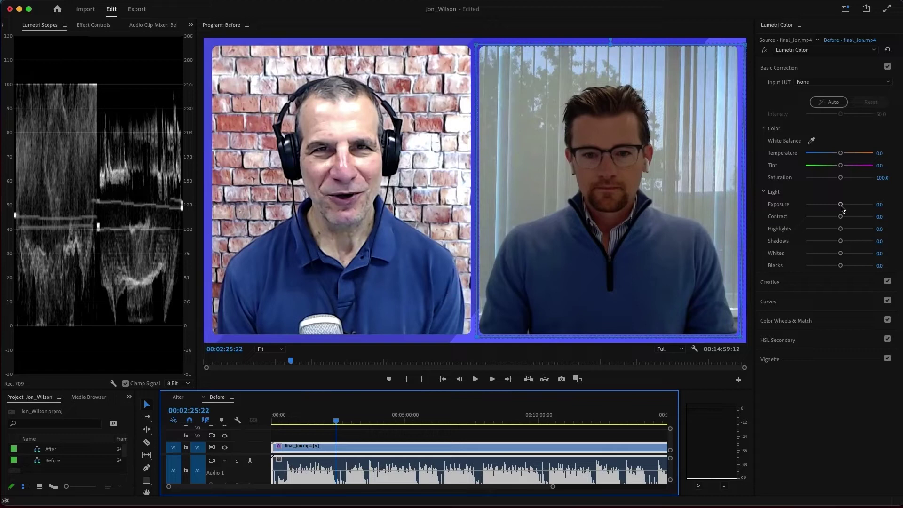
Step: Raise the masked guest's Exposure to 2.1
drag(841, 209, 853, 207)
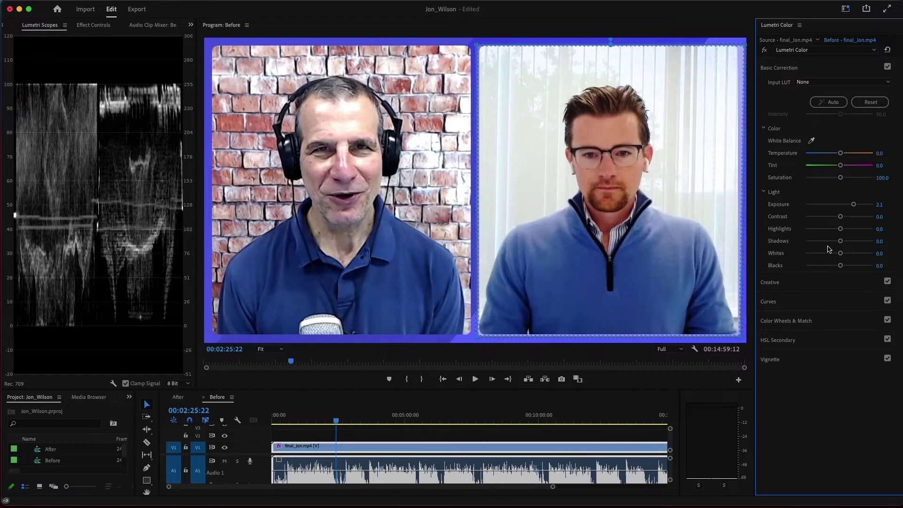
Step: Lower the guest's Blacks to -6.9 and Highlights to -5.6
drag(841, 266, 835, 269)
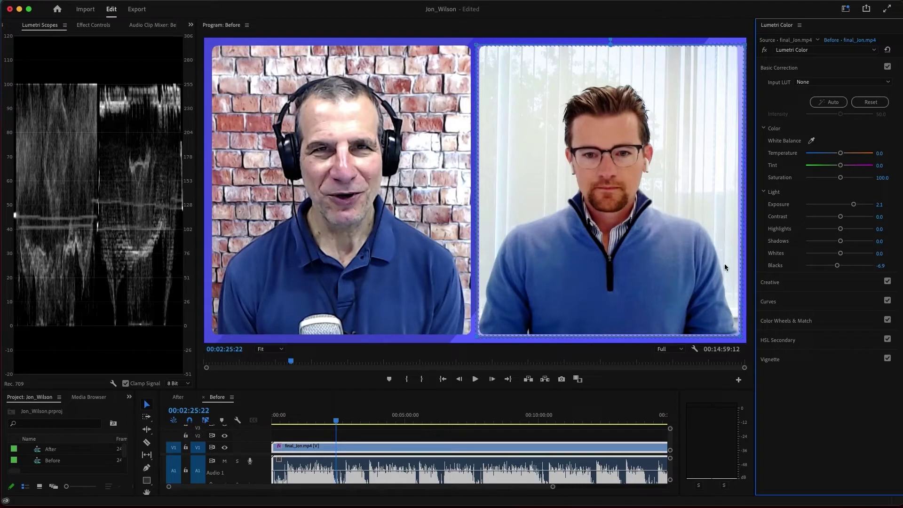
drag(840, 267, 836, 271)
drag(841, 232, 838, 232)
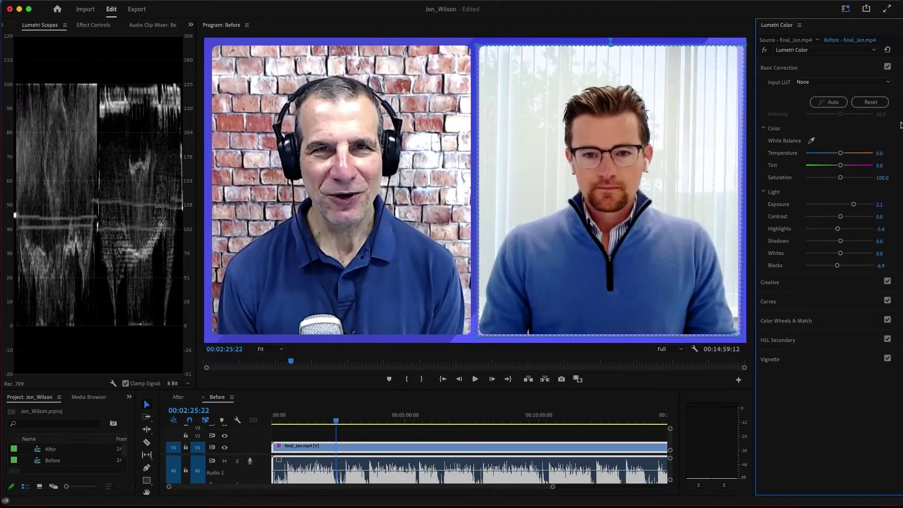
Step: Toggle the Lumetri Color bypass twice to compare, leaving the grade enabled
click(764, 51)
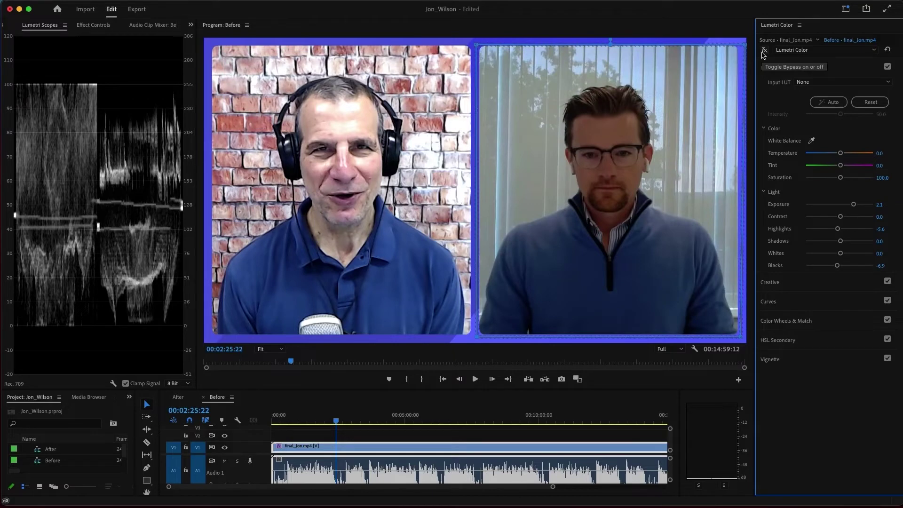
click(763, 50)
click(763, 51)
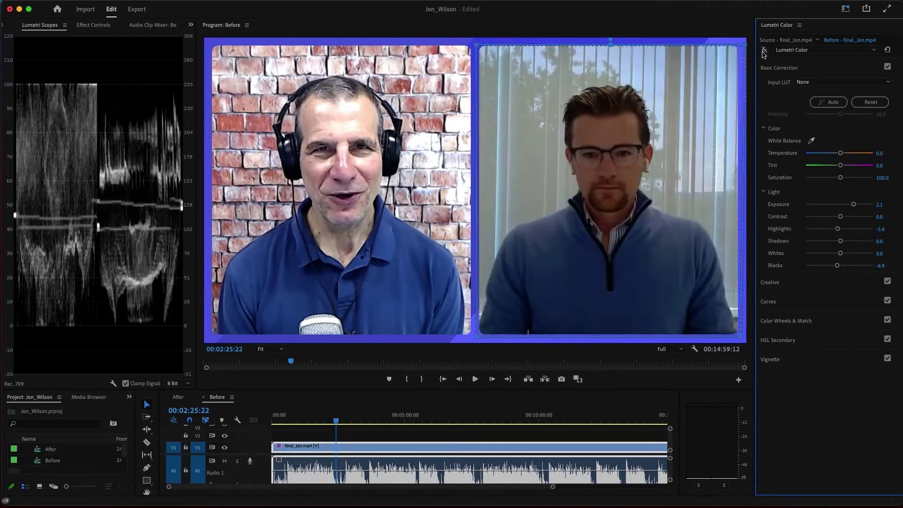
click(763, 50)
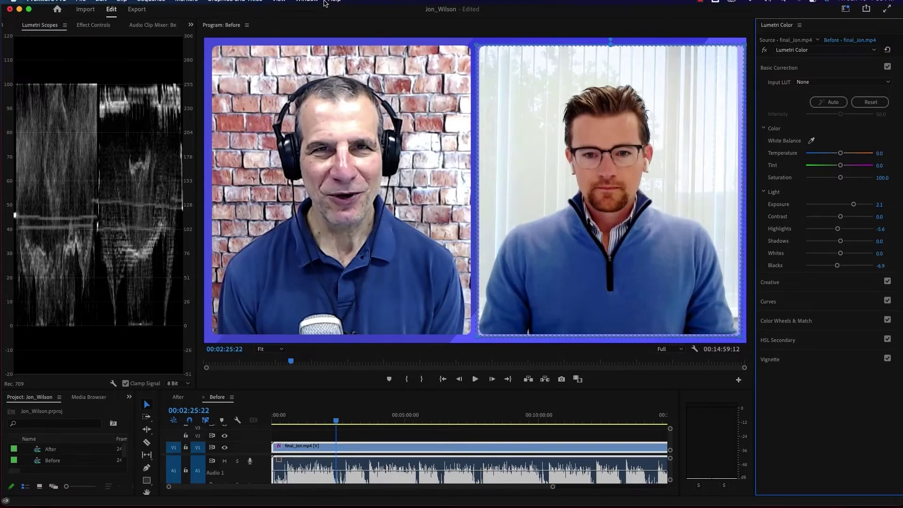
Step: Switch back to the Editing workspace and show the Effects panel
mouse_move(282, 10)
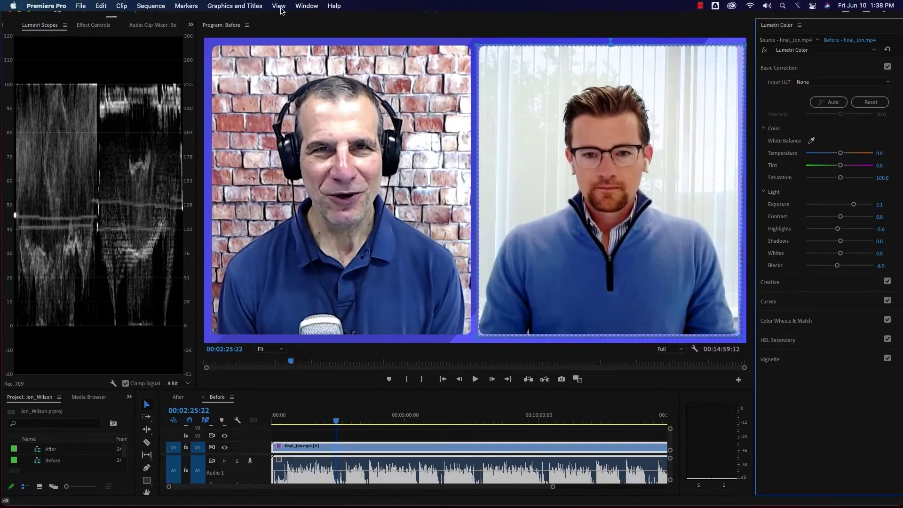
click(305, 7)
mouse_move(329, 19)
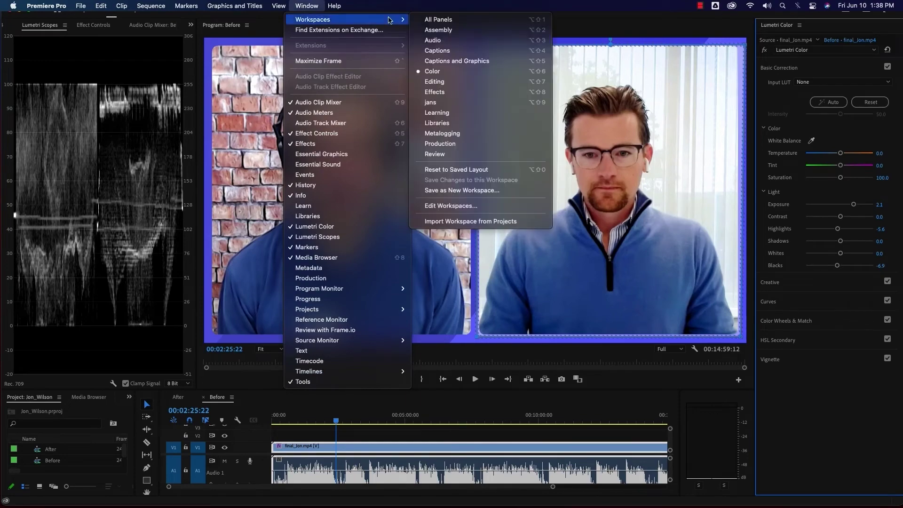
click(447, 83)
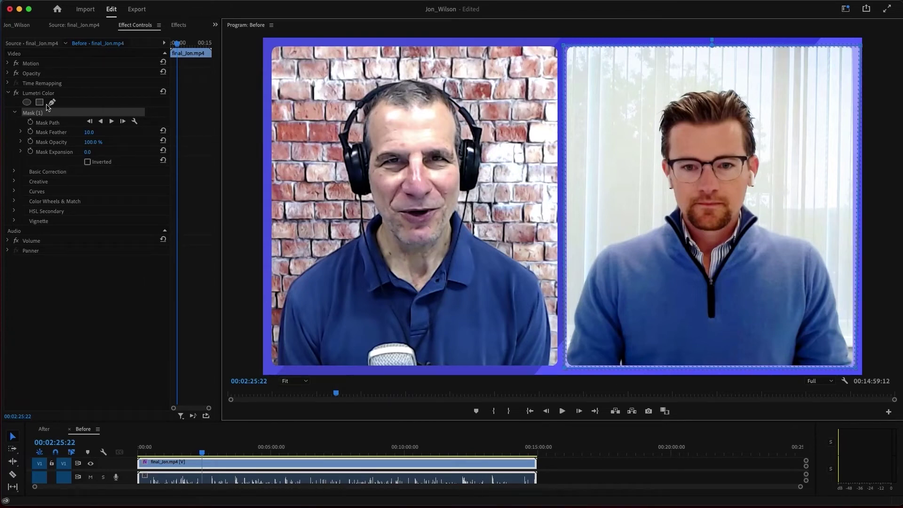
click(180, 25)
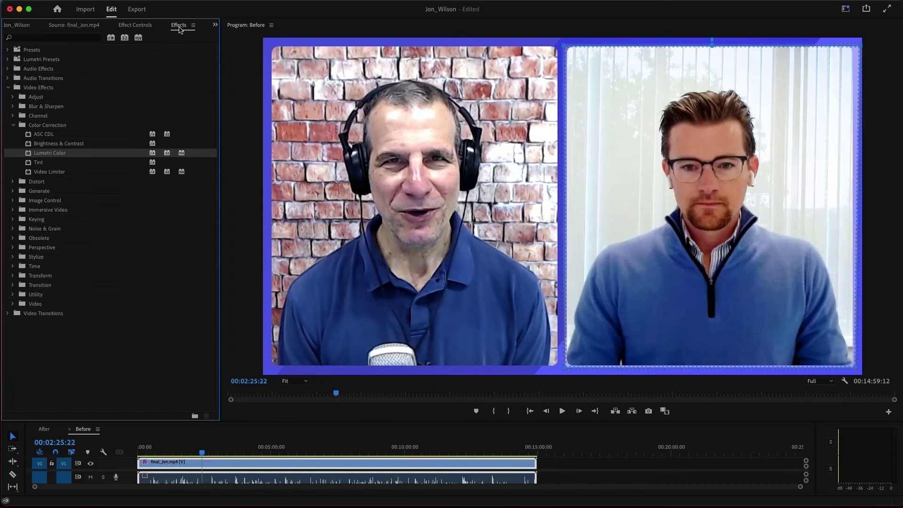
Step: Search 'unsh' in Effects and apply Unsharp Mask to the interview clip
click(79, 38)
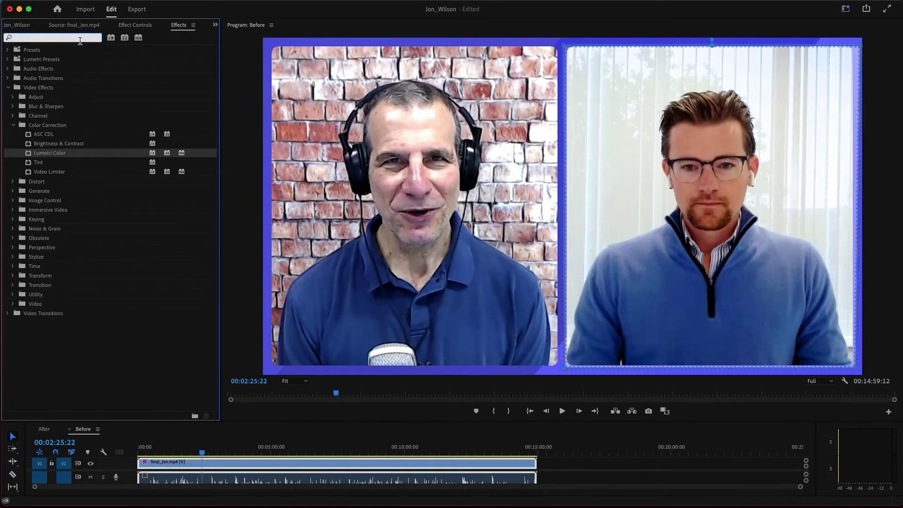
text(unsh)
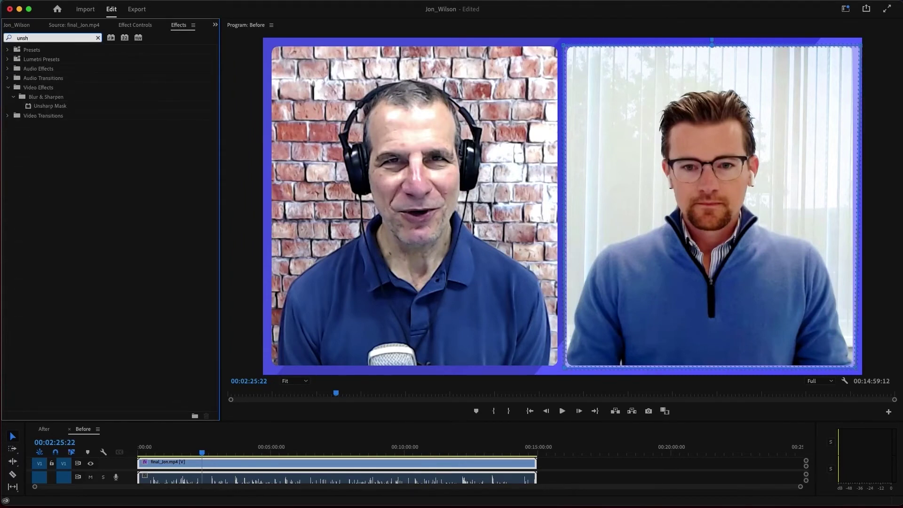
click(44, 107)
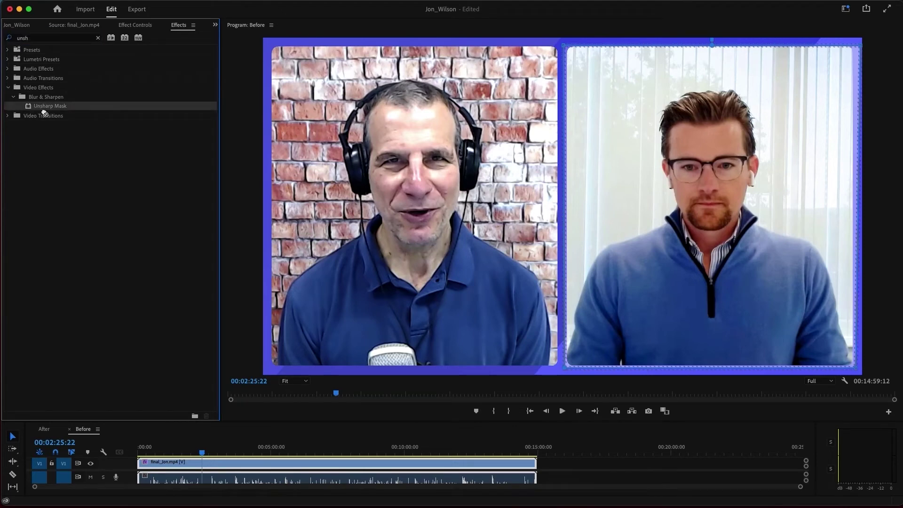
drag(238, 379, 281, 466)
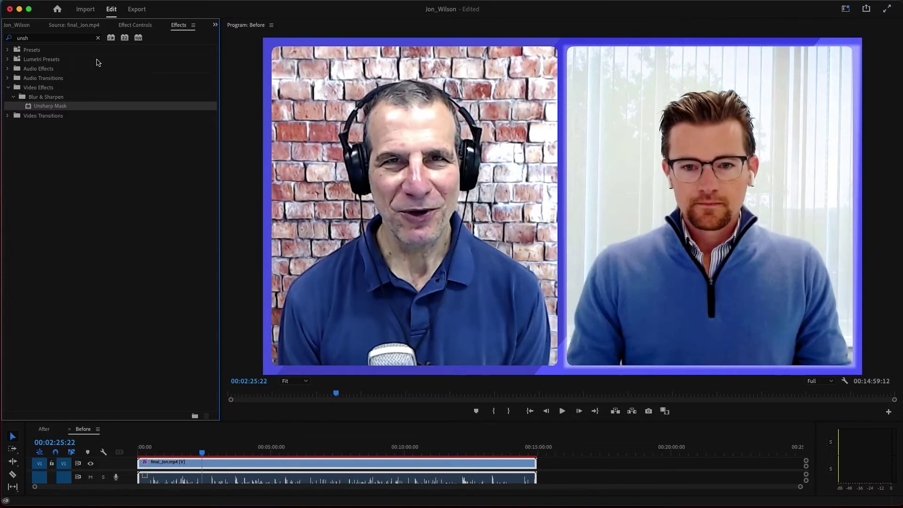
Step: Add a rectangle mask to Unsharp Mask and stretch it over the whole right-hand guest video
click(150, 27)
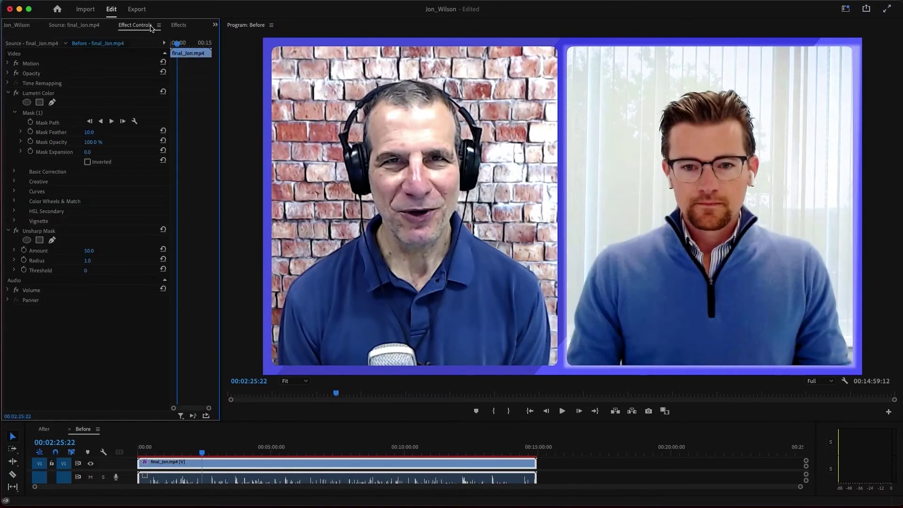
click(40, 240)
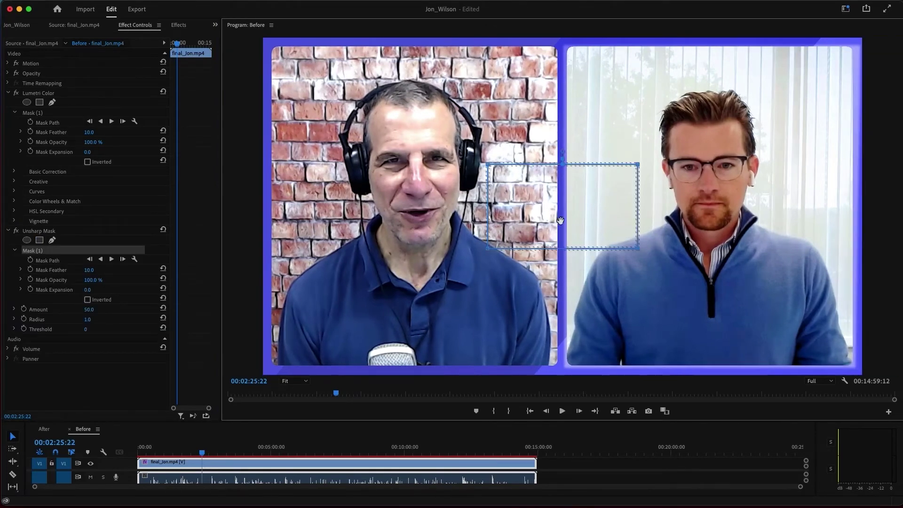
drag(560, 221, 647, 130)
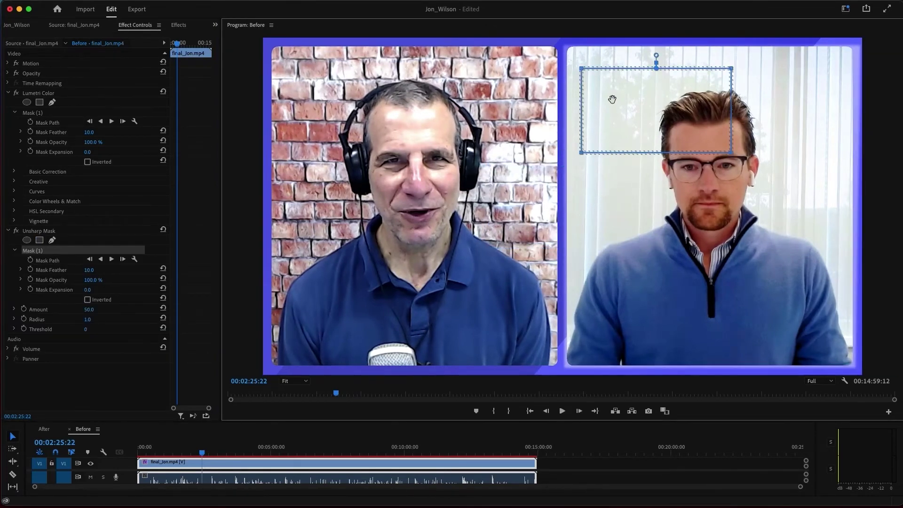
key(super+z)
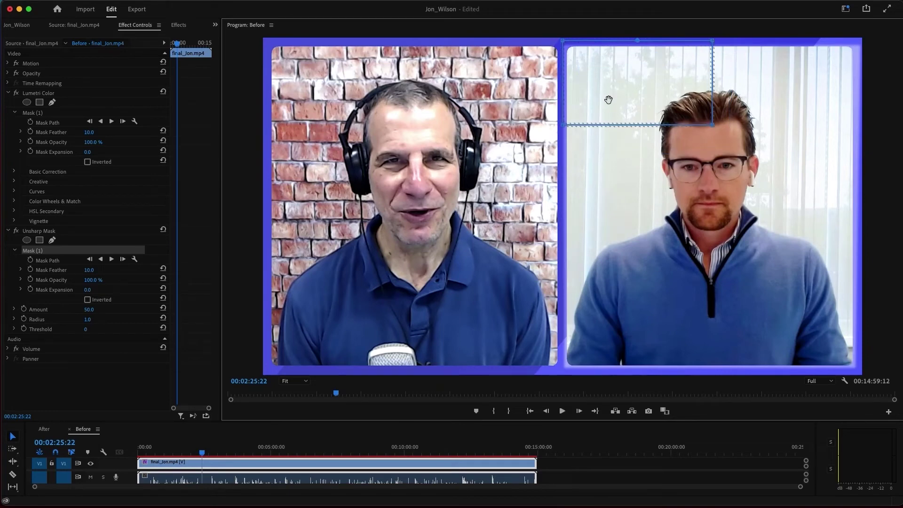
drag(608, 100, 609, 104)
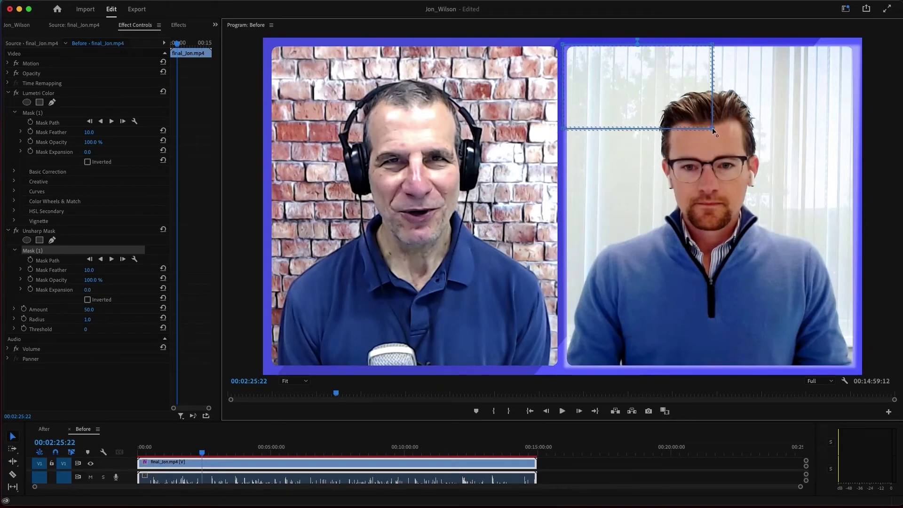
drag(713, 128, 854, 367)
drag(712, 45, 855, 41)
right_click(855, 41)
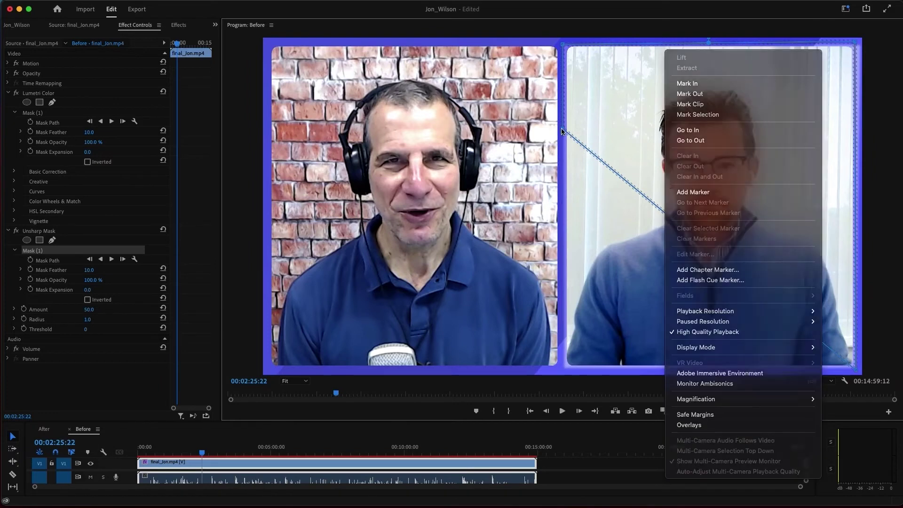
drag(563, 128, 563, 367)
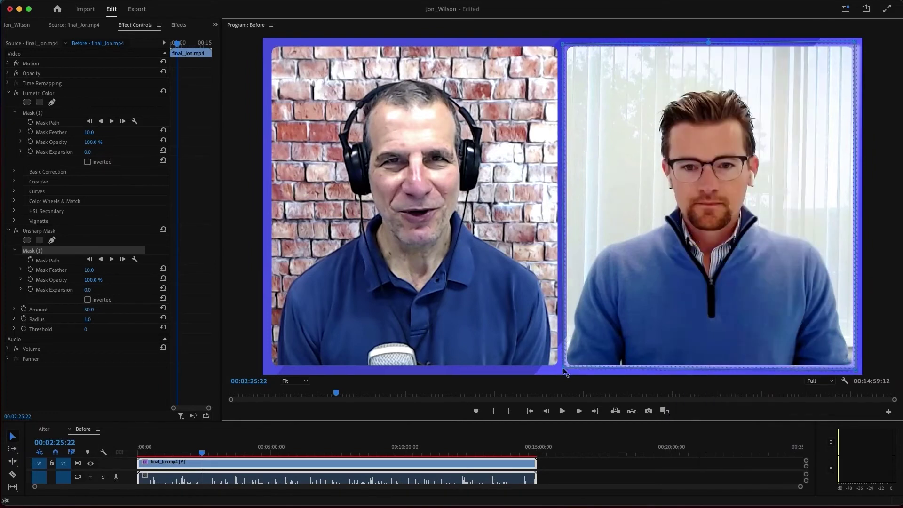
Step: Zoom the Program monitor to 150% and scroll to the remote guest
click(306, 381)
click(295, 454)
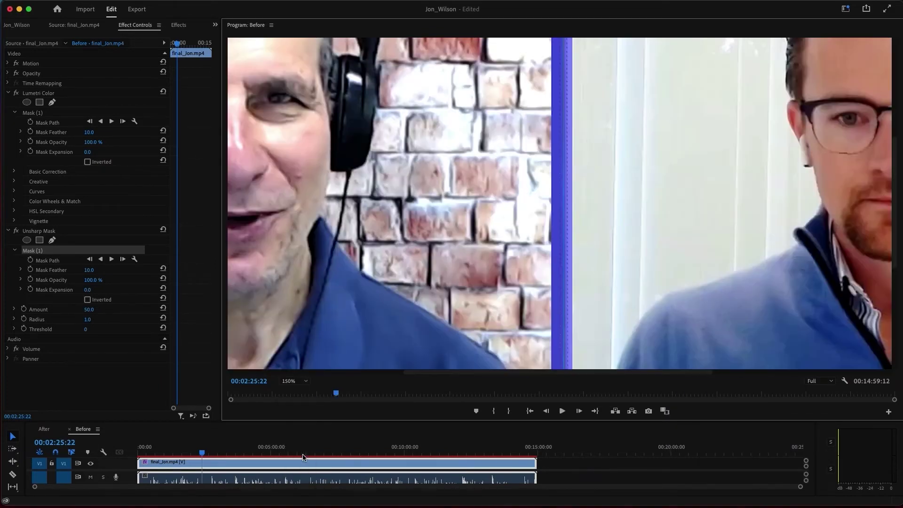
drag(468, 378, 615, 385)
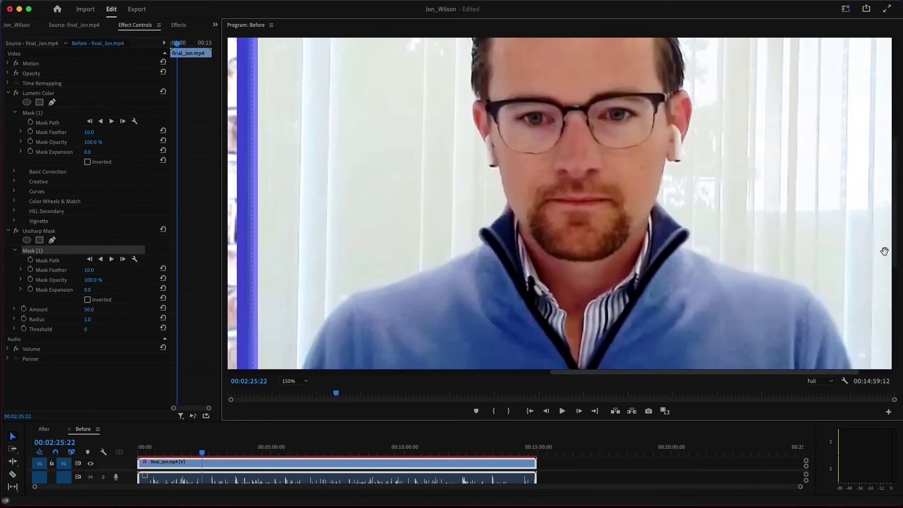
drag(898, 252, 898, 228)
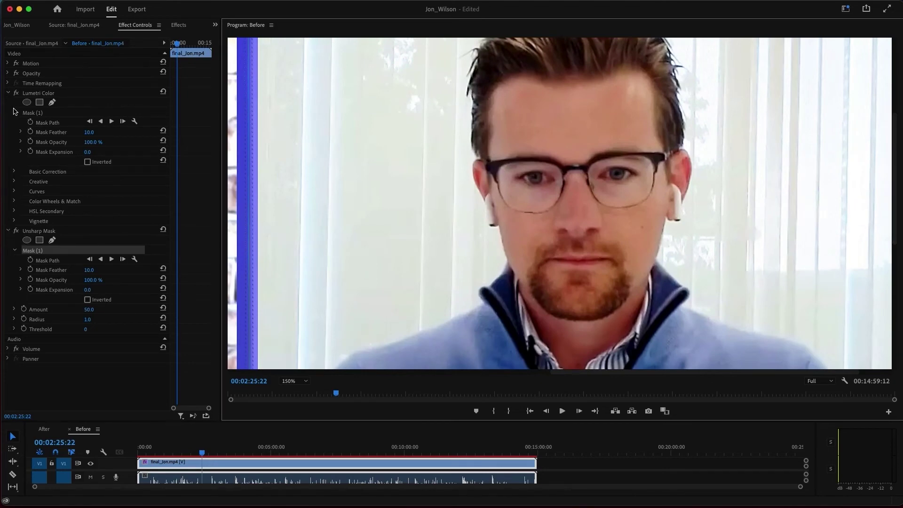
Step: Collapse the Lumetri Color settings and the Unsharp Mask's Mask (1) group
click(10, 94)
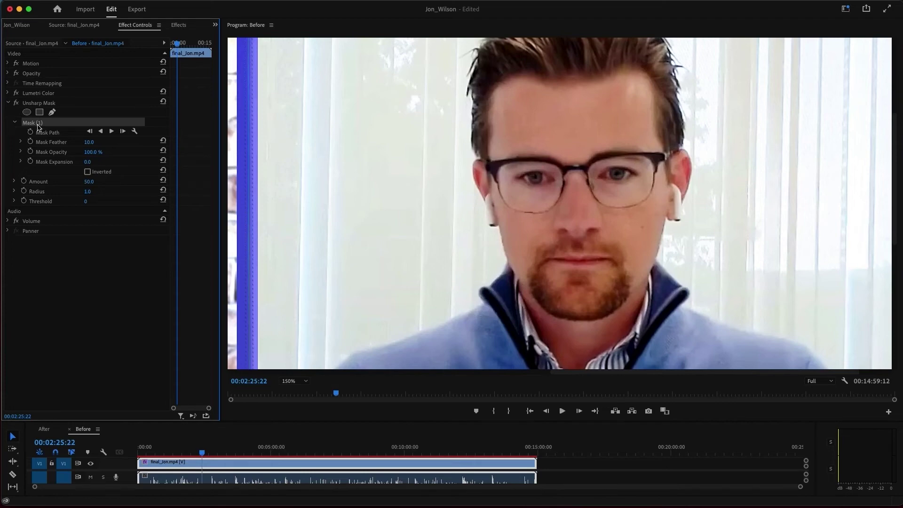
click(16, 123)
click(17, 123)
click(16, 123)
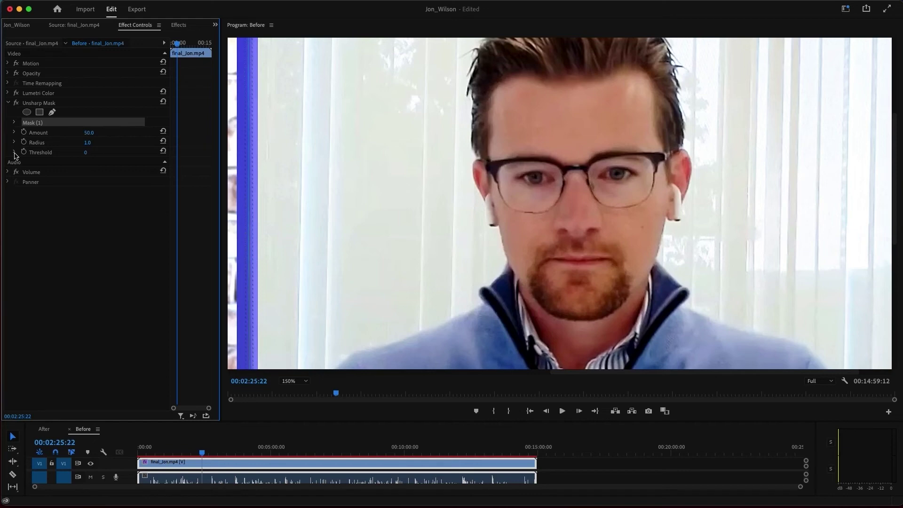
Step: Expand Amount and Radius and raise the Unsharp Mask Amount to 371.0
click(407, 187)
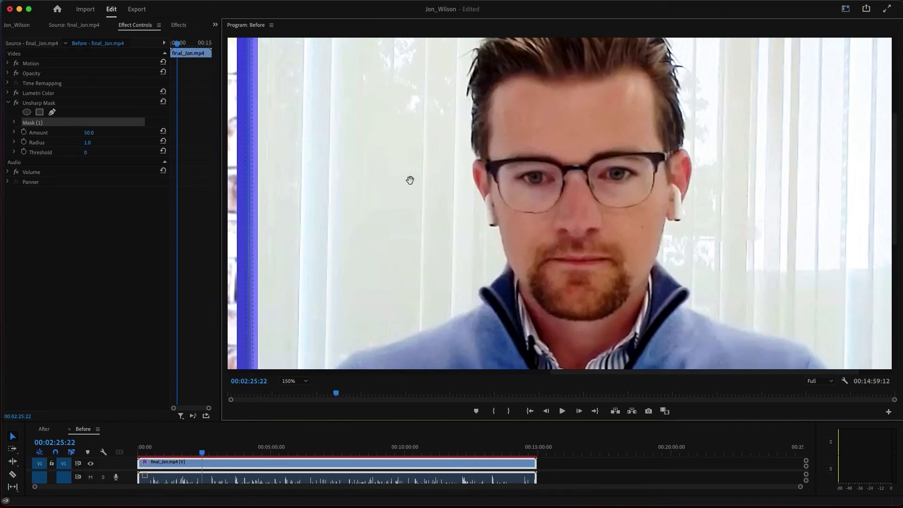
click(14, 143)
click(14, 132)
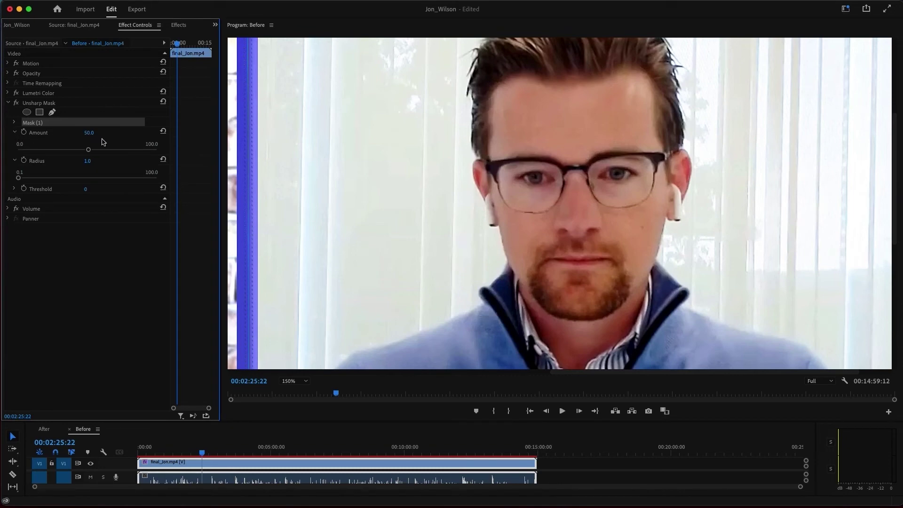
drag(89, 133, 119, 133)
drag(90, 133, 105, 132)
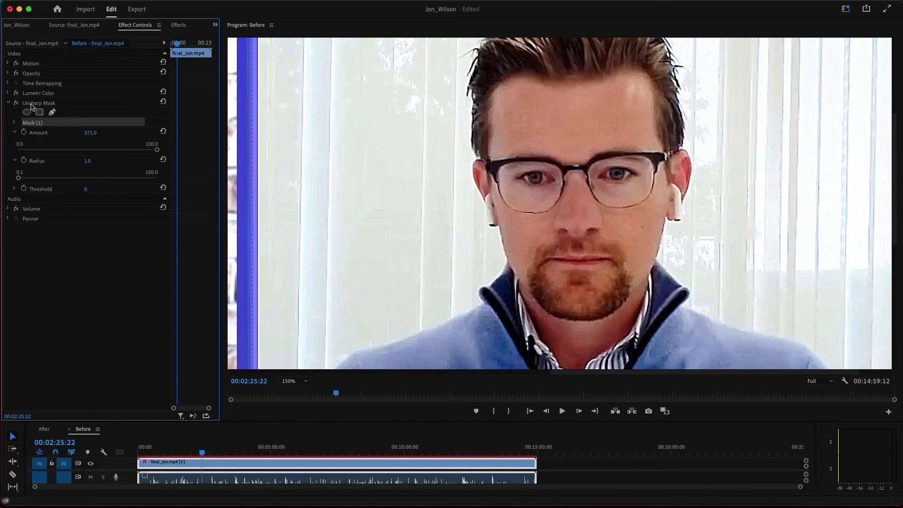
Step: Compare sharpening on and off, then bring the Radius down to 0.6
click(16, 103)
click(16, 103)
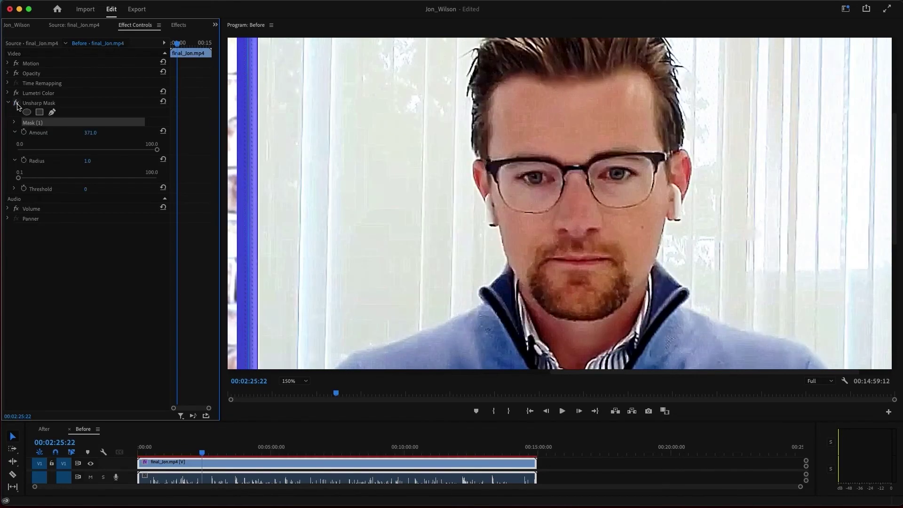
click(17, 103)
click(17, 104)
drag(19, 180, 34, 180)
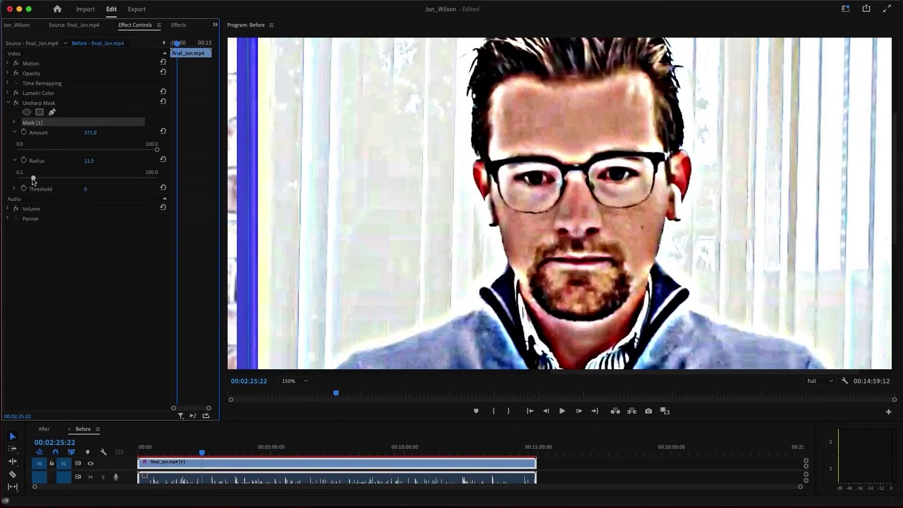
drag(33, 181, 15, 180)
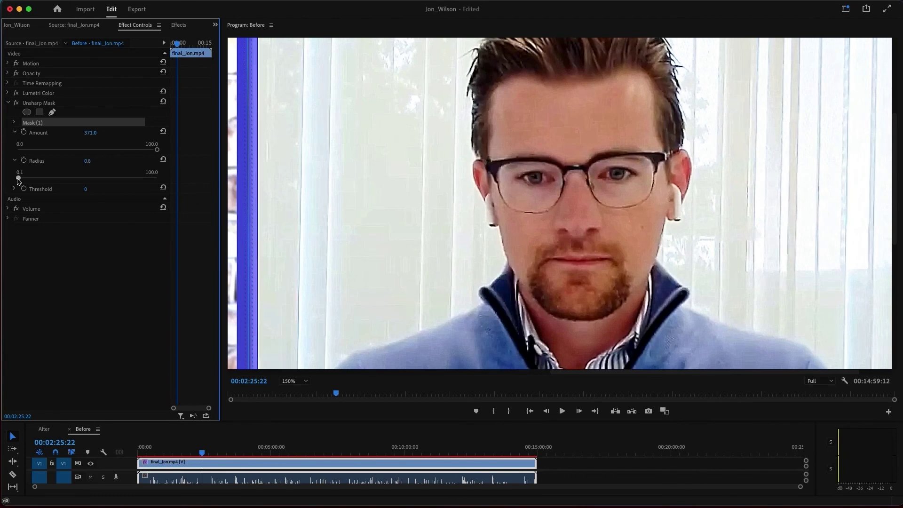
Step: Toggle the guest's Unsharp Mask off and on twice, leave it enabled, and set the Program zoom to Fit
click(17, 103)
click(17, 106)
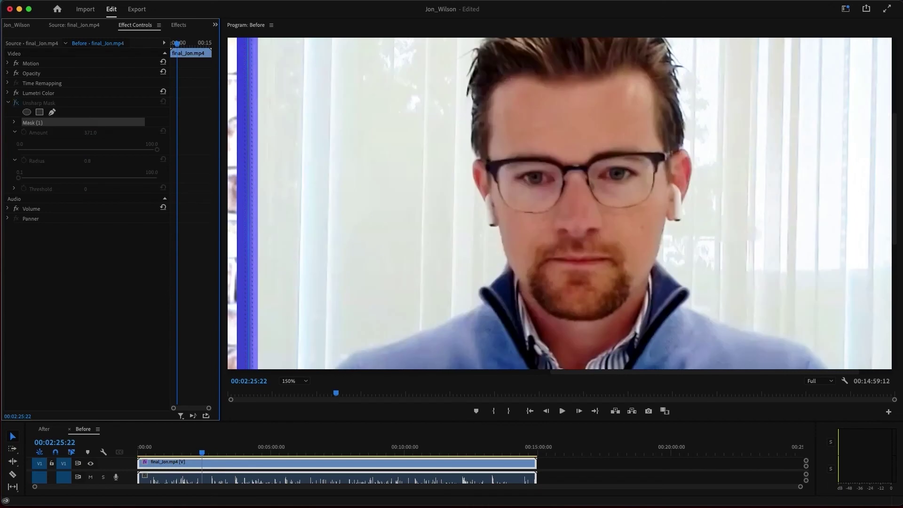
click(17, 106)
click(15, 105)
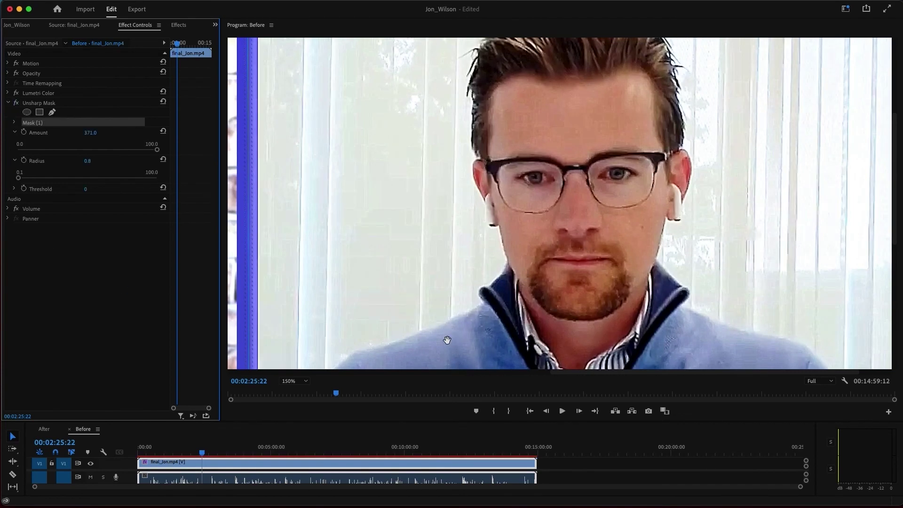
click(301, 390)
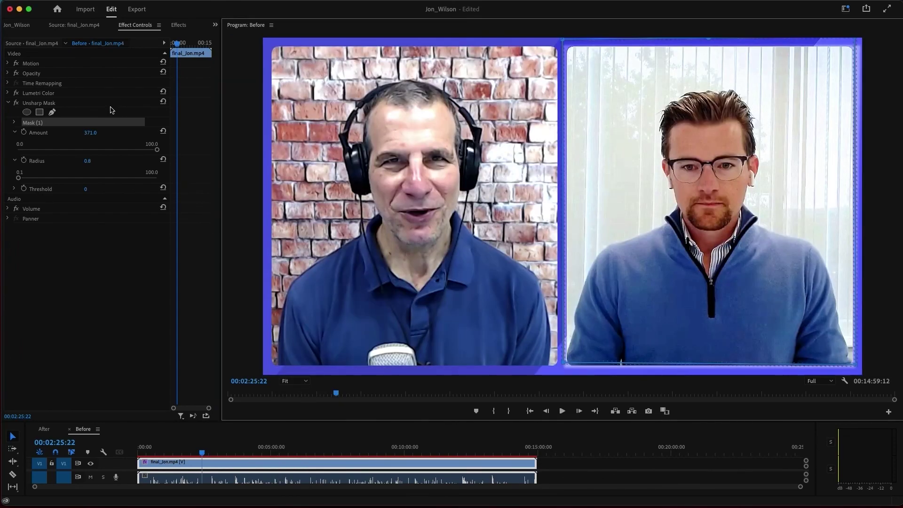
click(16, 102)
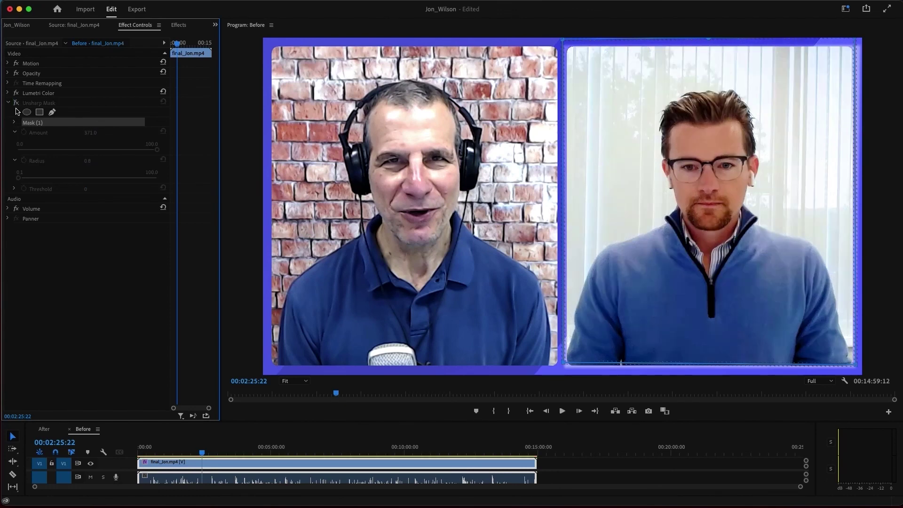
click(16, 94)
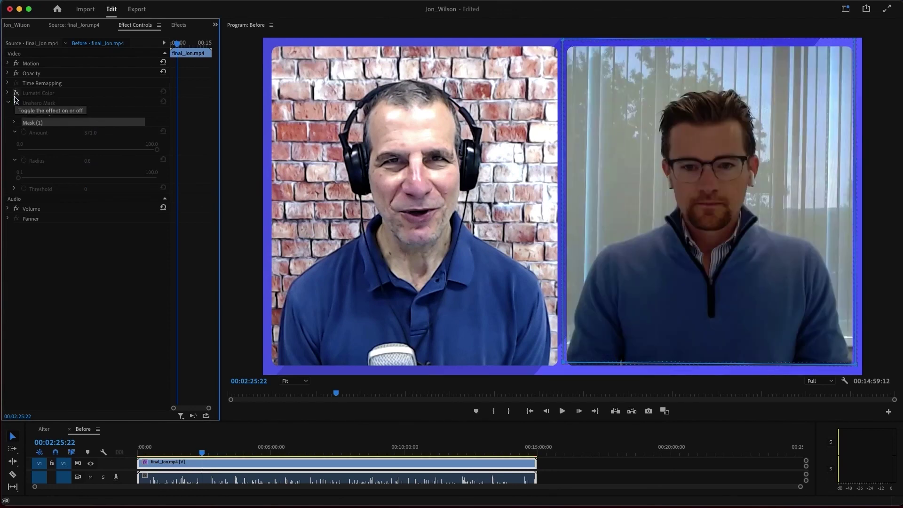
click(16, 102)
click(16, 94)
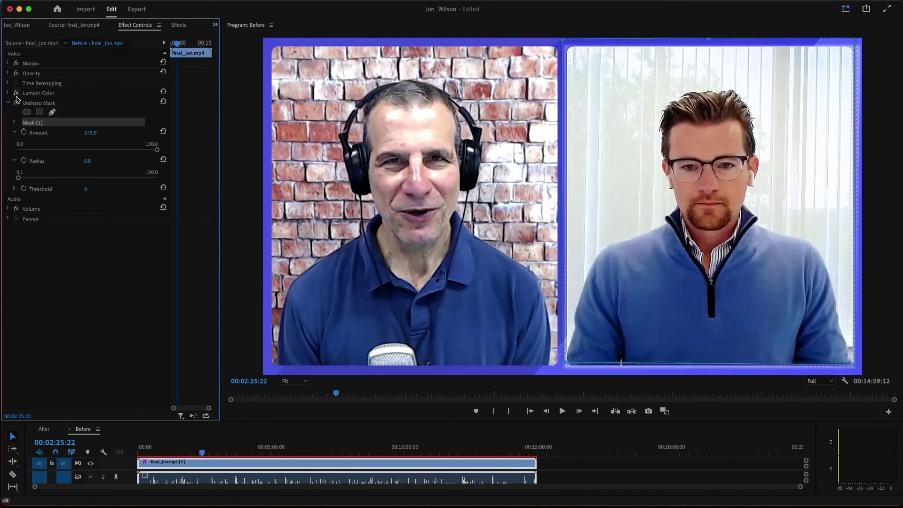